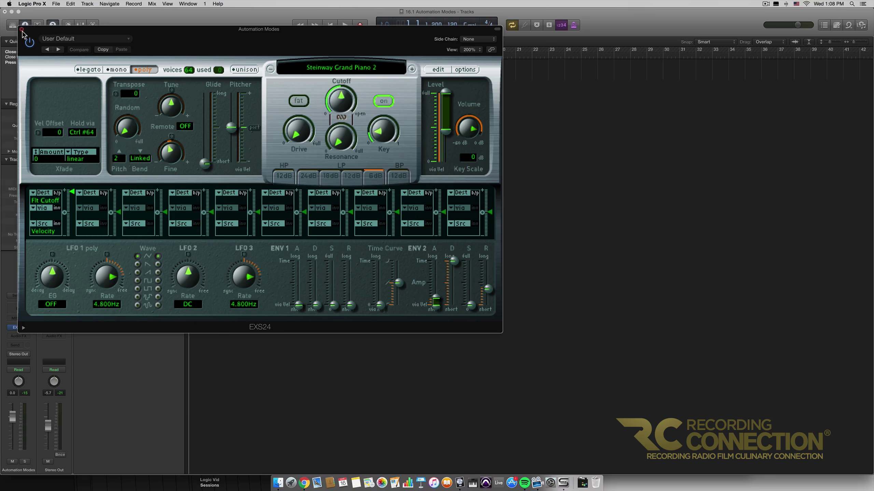
Close the EXS24 instrument window and show automation in the Tracks area
click(21, 29)
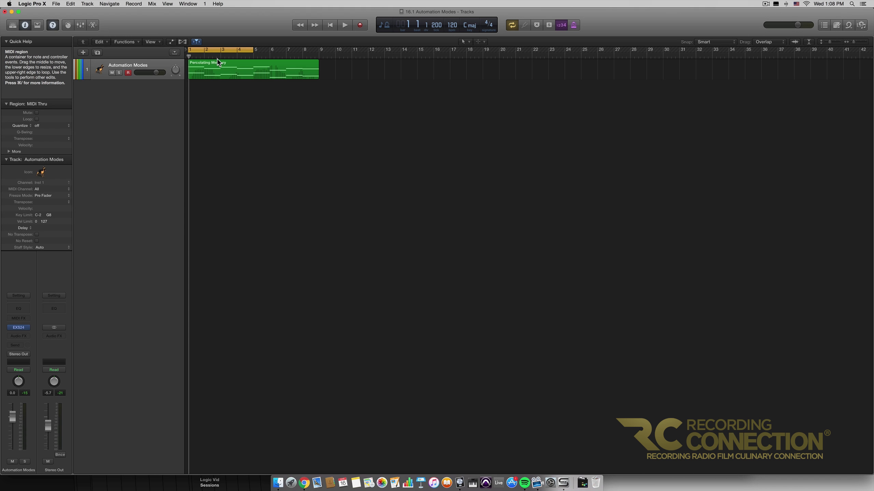
key(a)
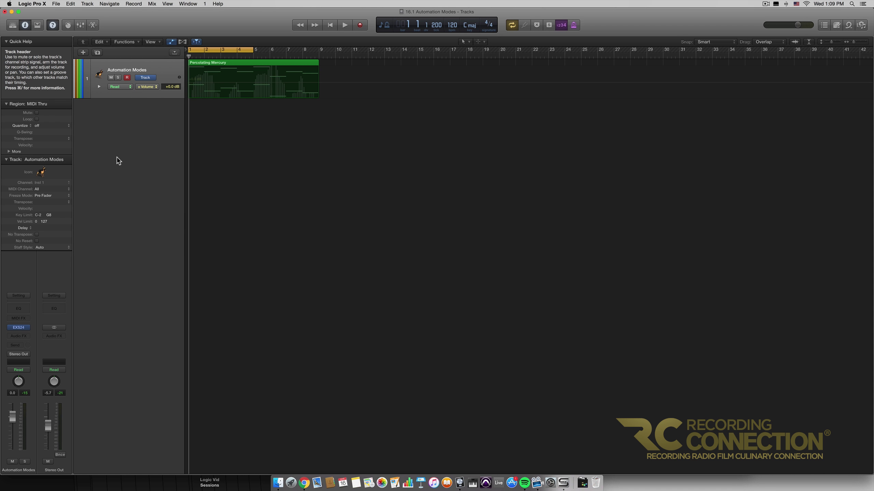
Review the automation modes offered on the track header and channel strip, keeping the track in Read with its automation shown
click(124, 87)
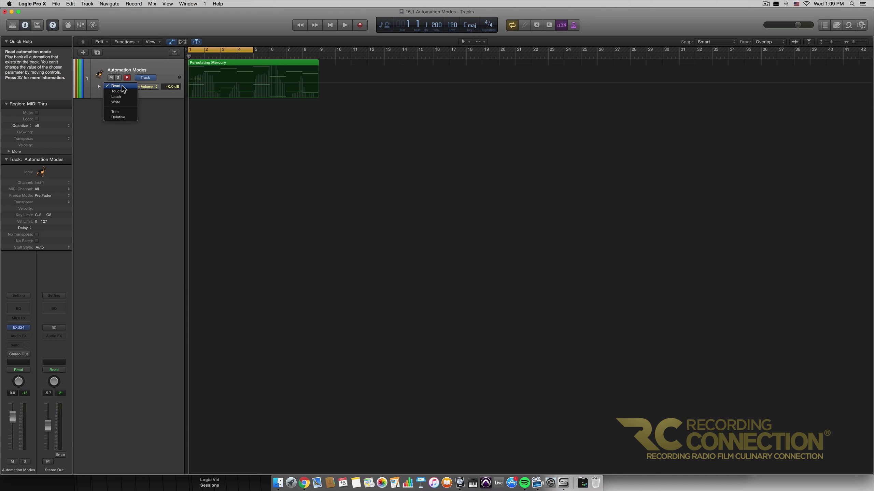
click(146, 101)
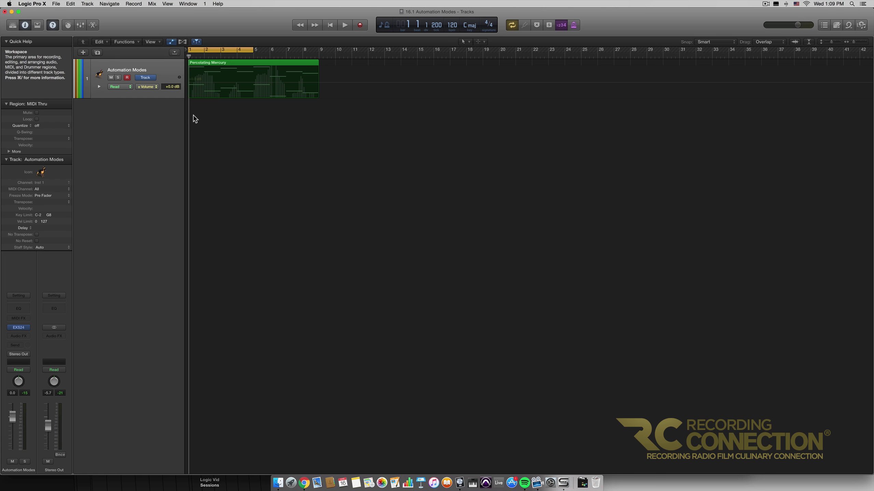
key(a)
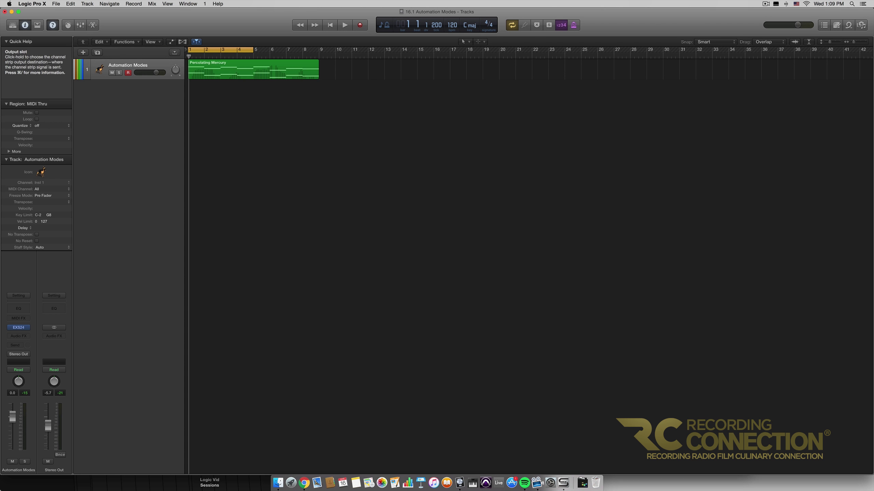
click(25, 371)
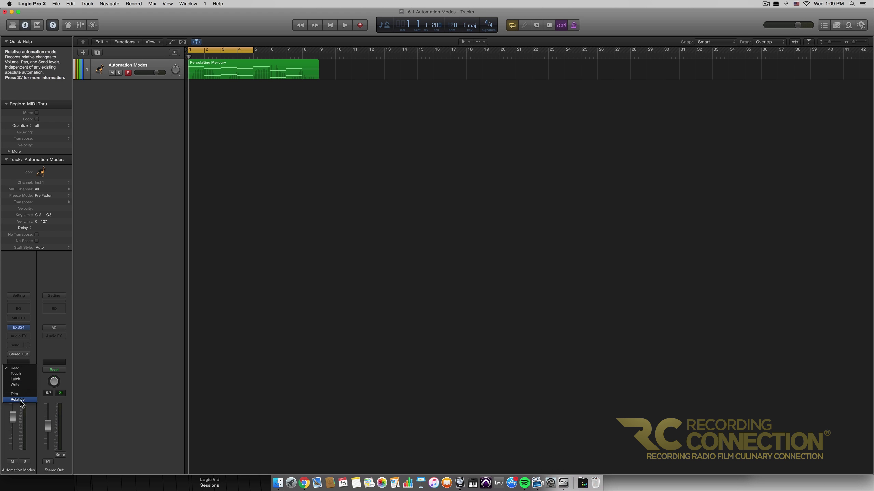
click(15, 368)
key(a)
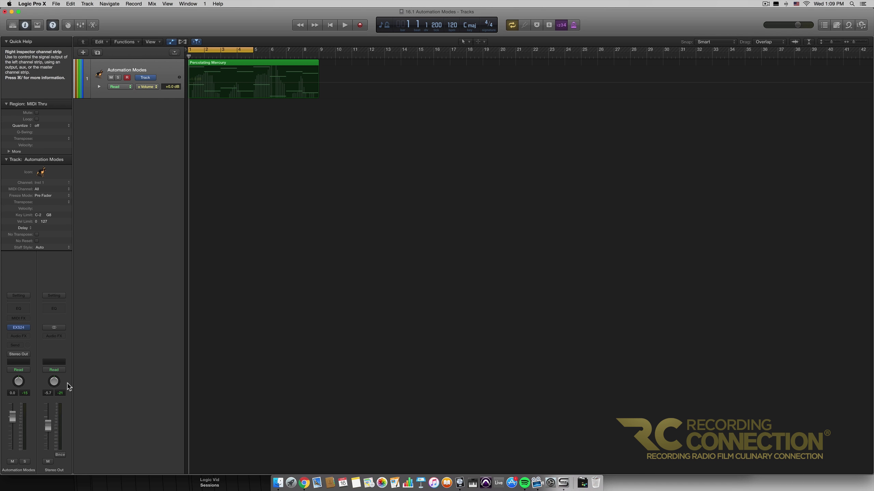
Set the Automation Modes track to Touch and extend the cycle range to bar 9
click(128, 88)
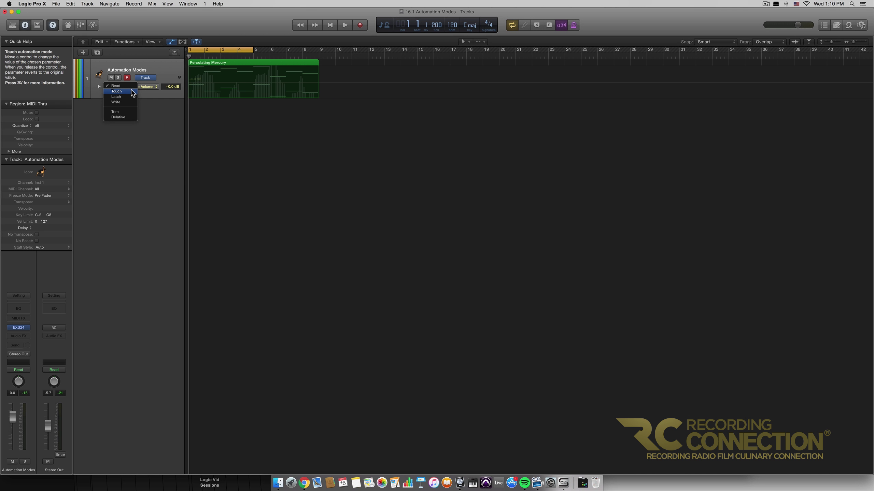
click(132, 91)
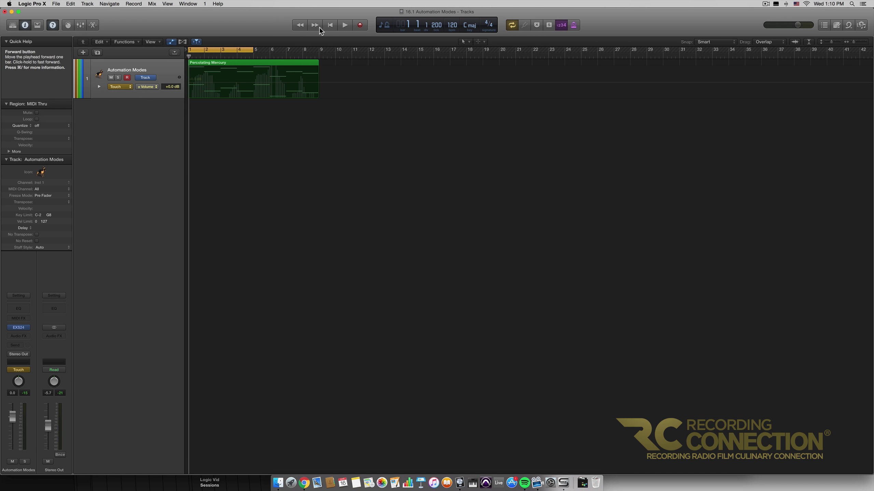
drag(255, 53, 318, 52)
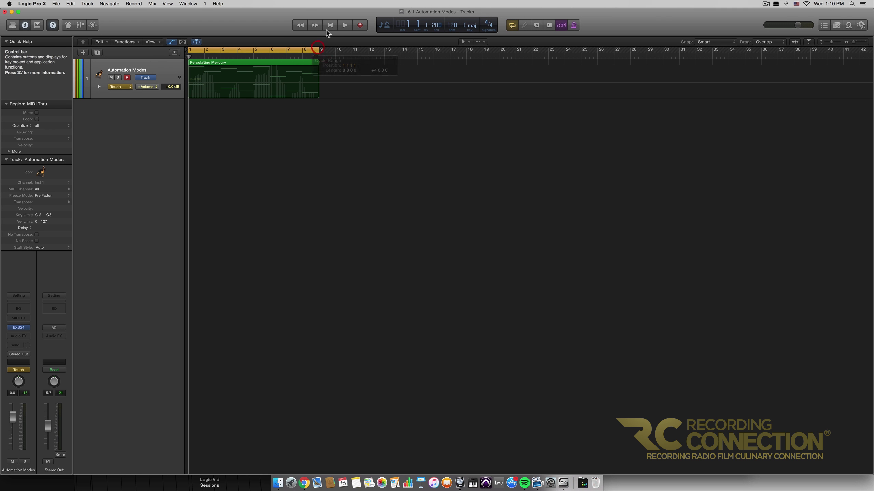
Record Touch volume automation from the project start, riding the track's fader until about bar 5 and releasing it
click(327, 27)
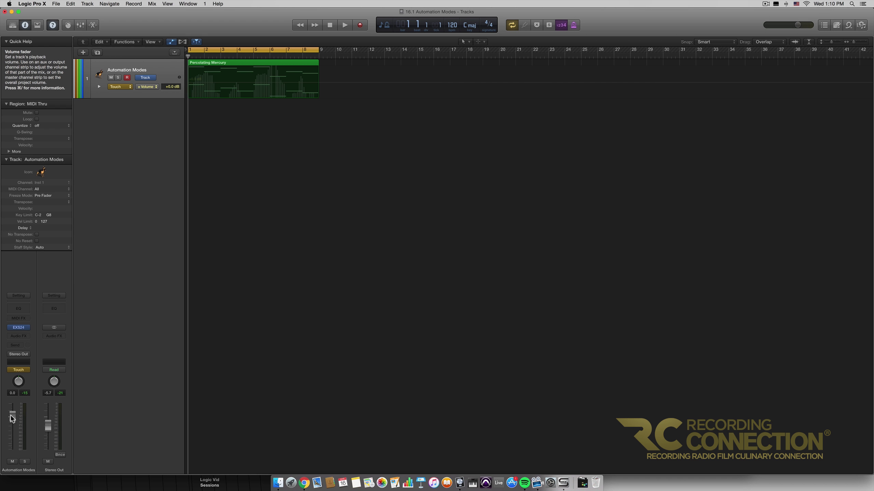
key(space)
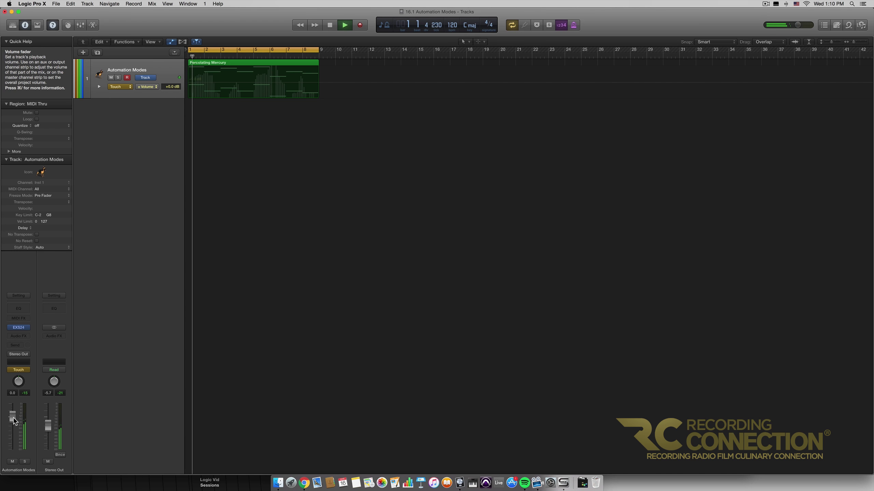
mouse_move(13, 421)
mouse_down()
mouse_move(13, 438)
mouse_move(13, 413)
mouse_move(13, 429)
mouse_up()
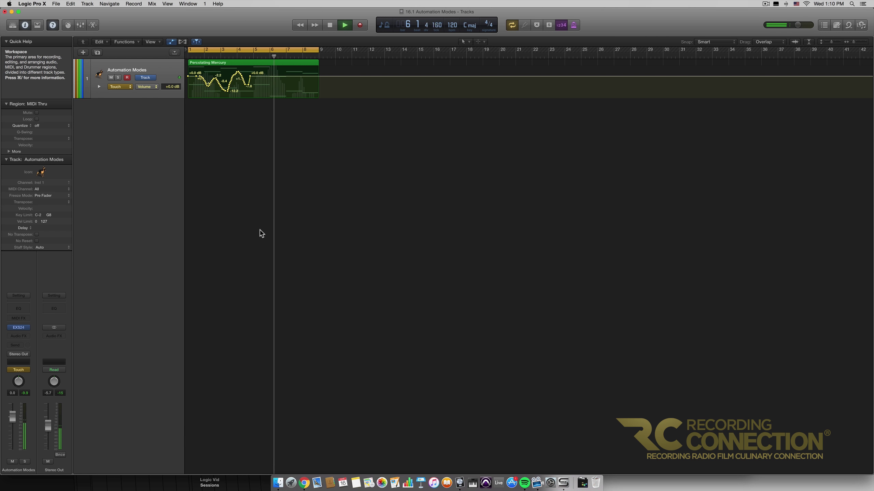
key(space)
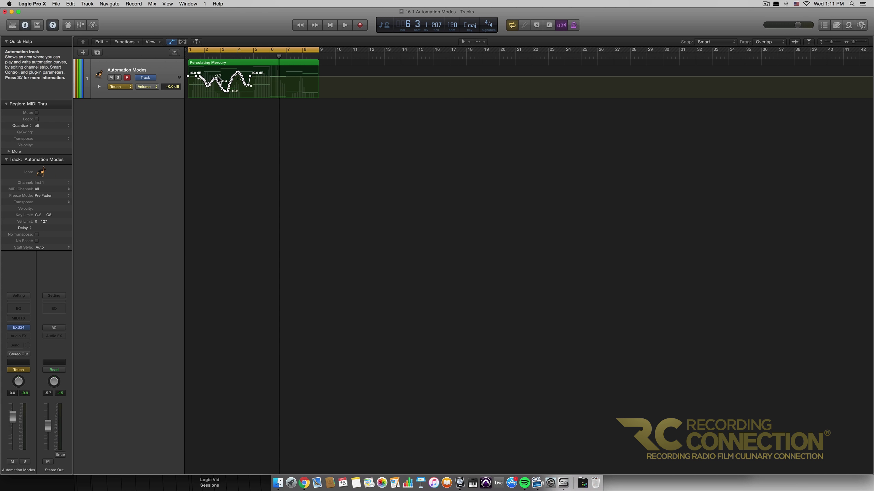
Delete the recorded volume automation and set the track's automation mode to Latch
key(Delete)
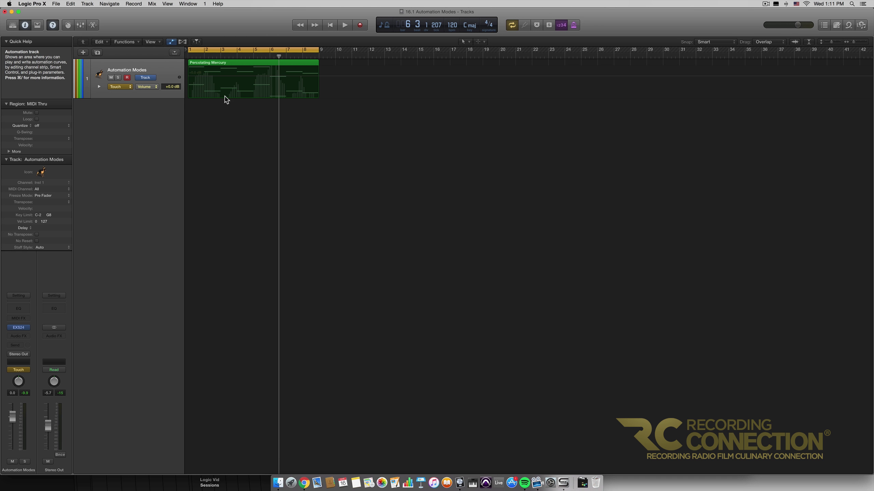
click(28, 370)
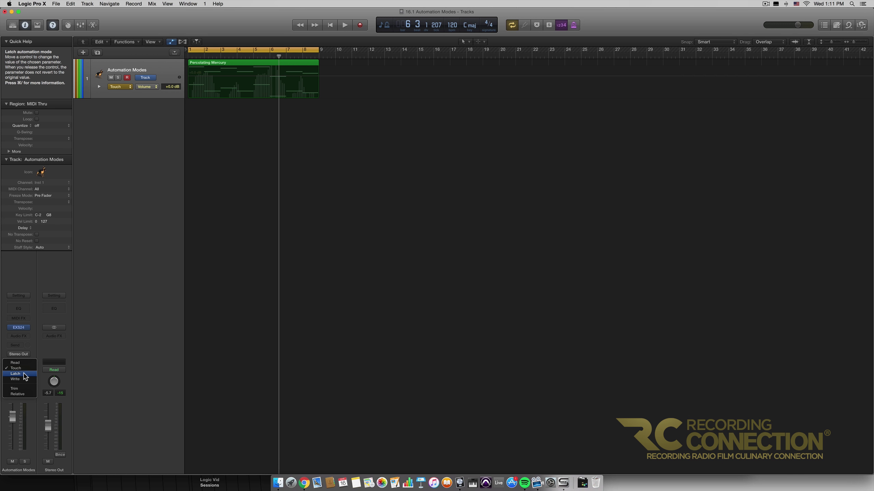
click(24, 373)
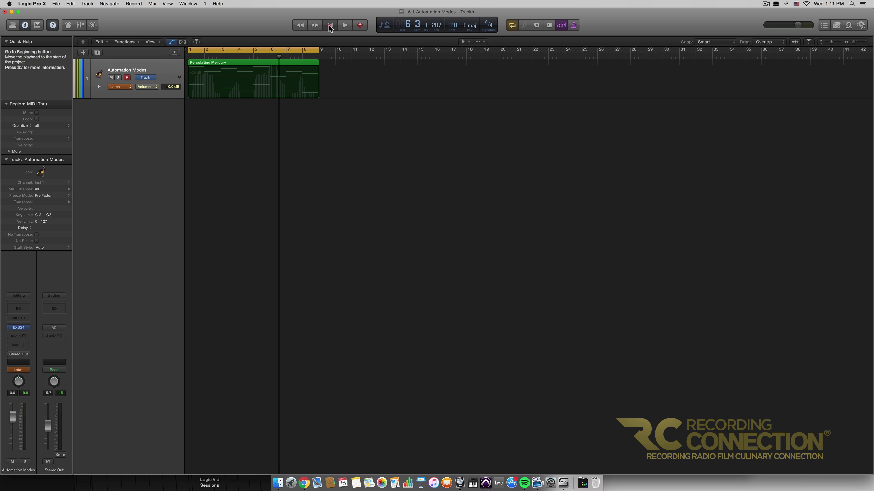
Record Latch volume automation from the project start, riding the track's fader and releasing it at about -2.9 dB
key(Return)
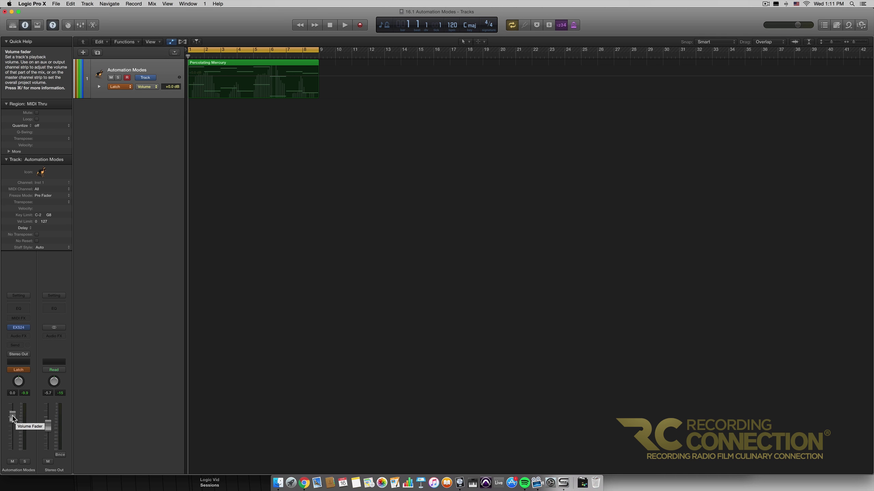
key(space)
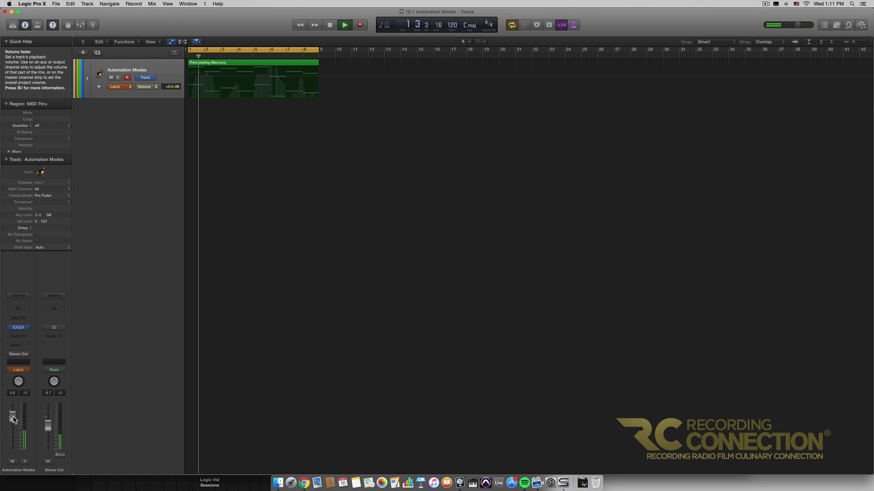
mouse_move(14, 421)
mouse_down()
mouse_move(13, 449)
mouse_move(12, 422)
mouse_up()
click(13, 429)
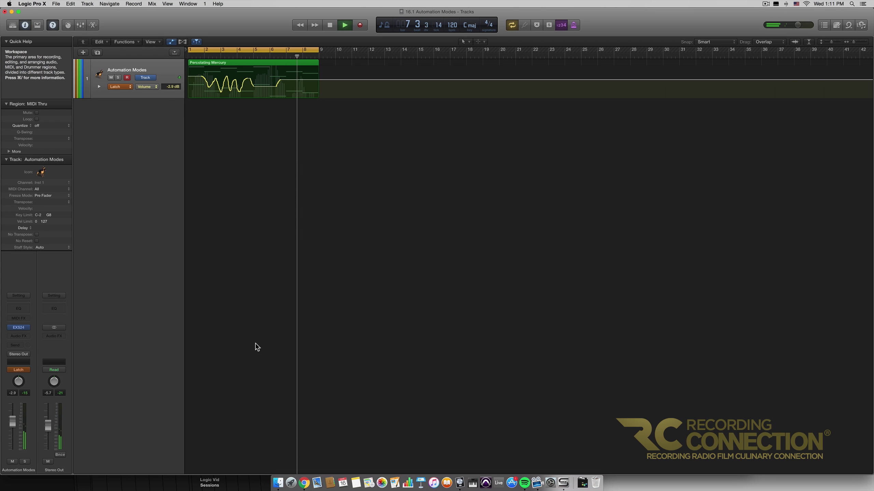
key(space)
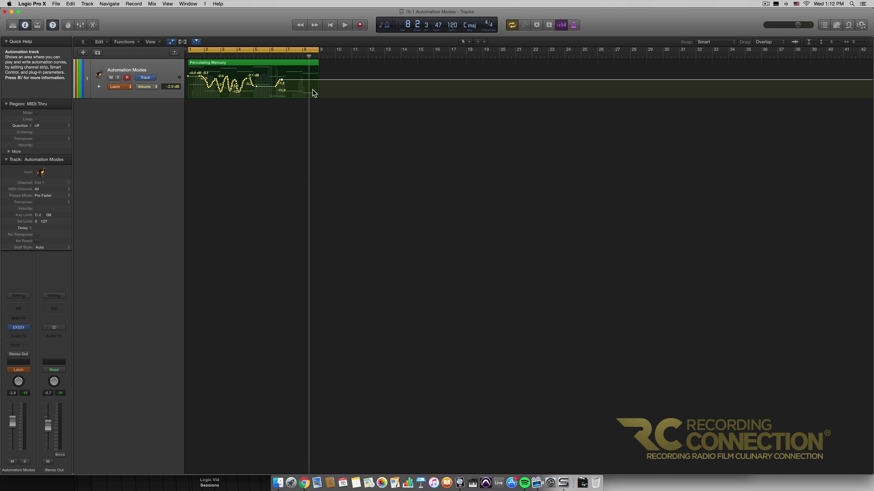
Examine the volume automation points around bars 5 and 6 where the fader was released
click(256, 87)
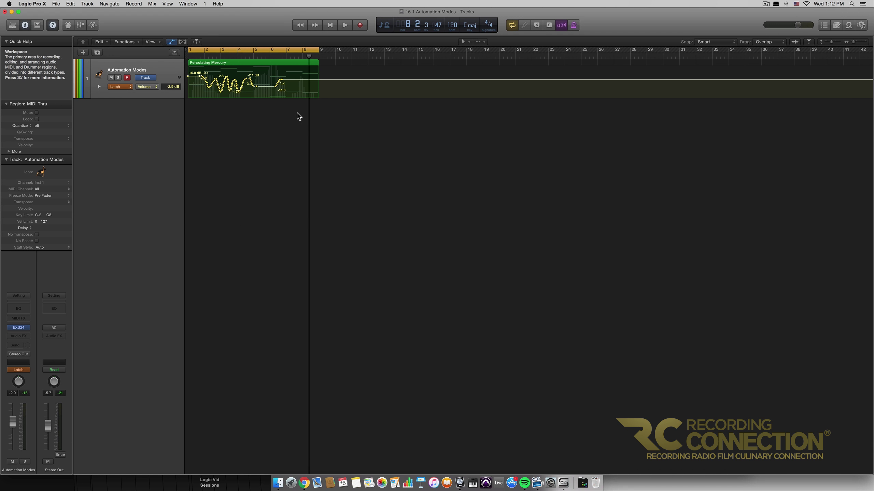
click(281, 80)
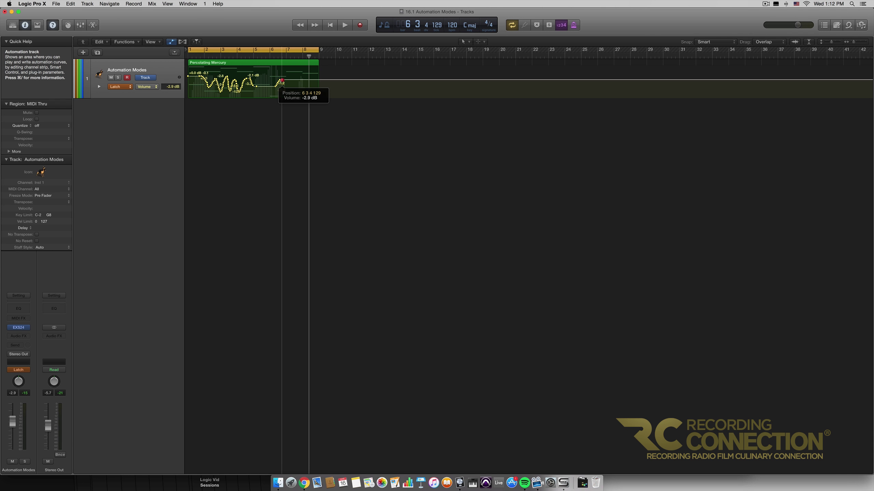
drag(281, 80, 290, 84)
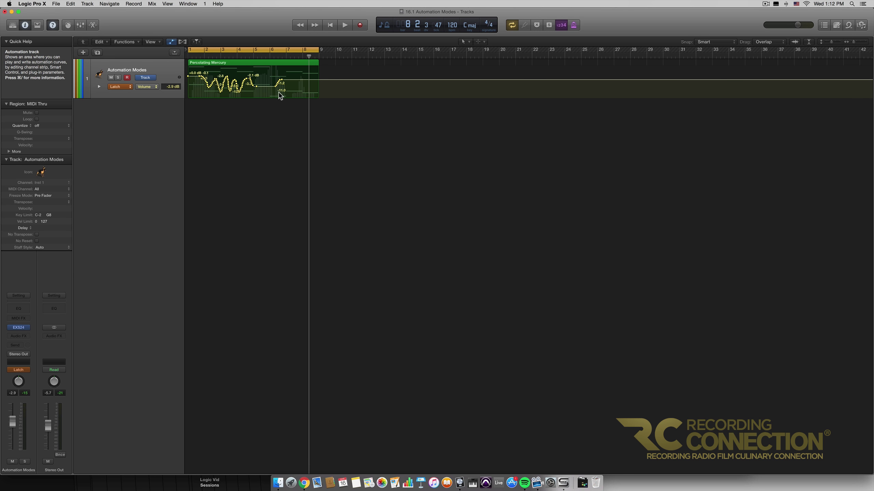
Delete all of the track's volume automation and set its automation mode to Write
drag(302, 98, 186, 71)
key(Delete)
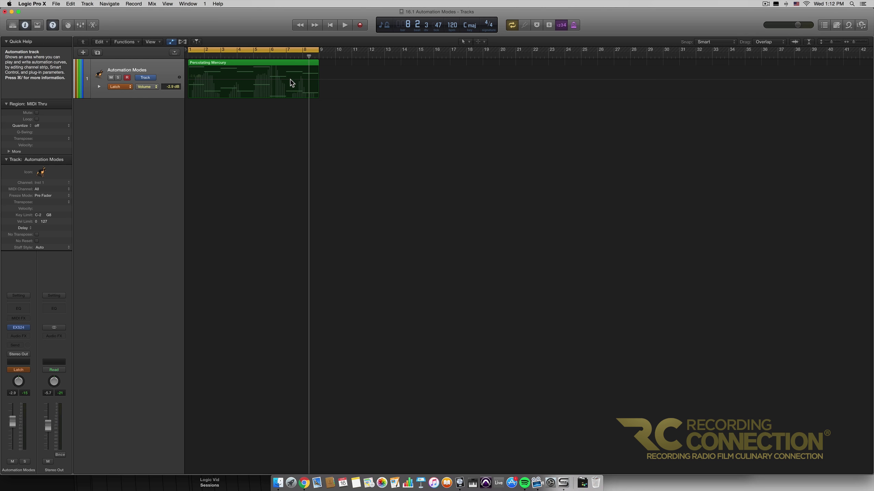
click(27, 370)
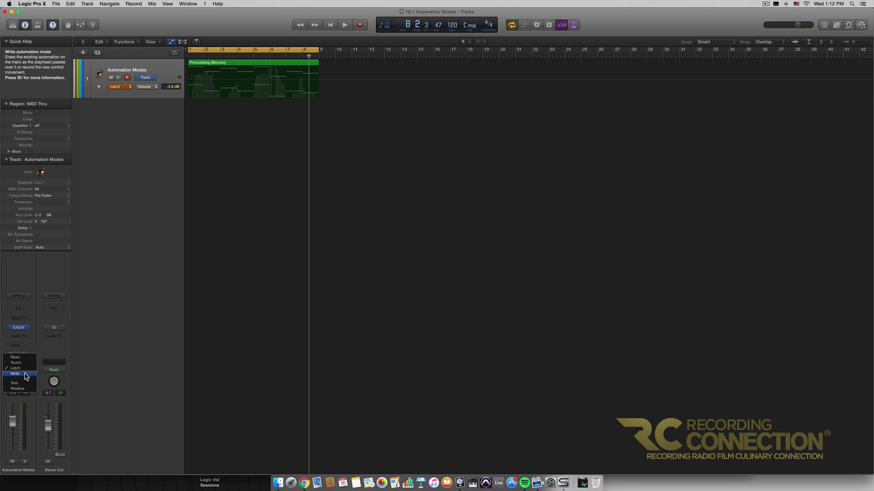
click(26, 375)
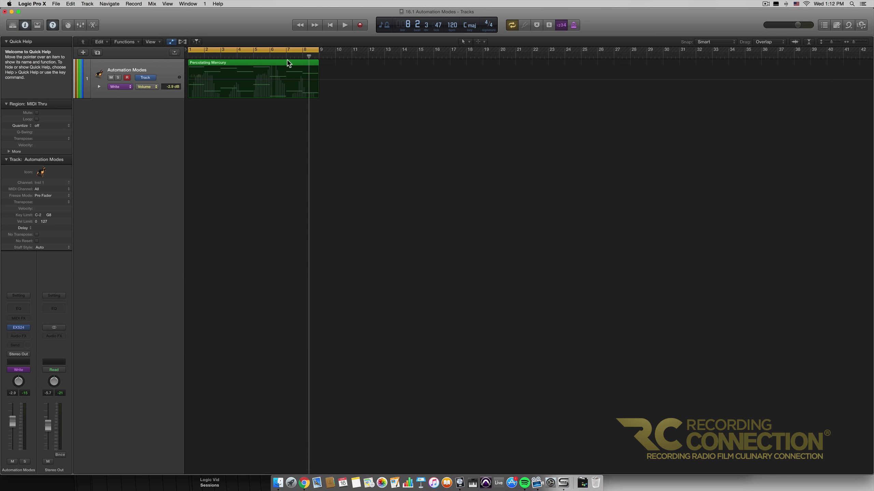
Switch the track back to Latch, record a new volume curve from the project start, and return the playhead to the beginning
click(19, 370)
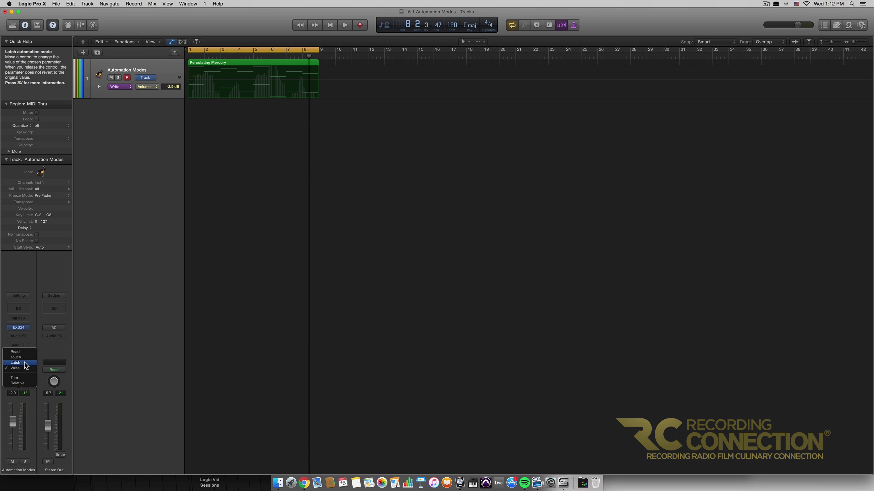
click(21, 362)
click(331, 26)
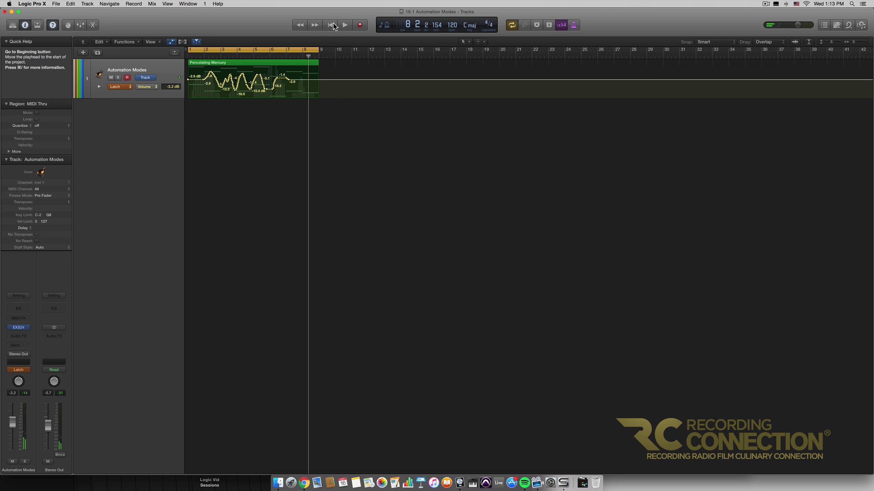
click(331, 26)
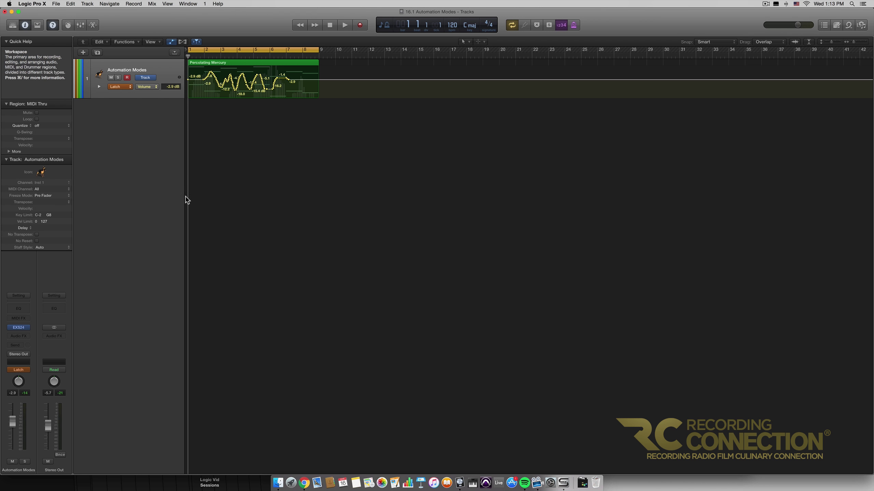
Switch the track to Write and overwrite its volume automation during playback with new fader moves, ending at about -1.9 dB
click(21, 370)
click(19, 374)
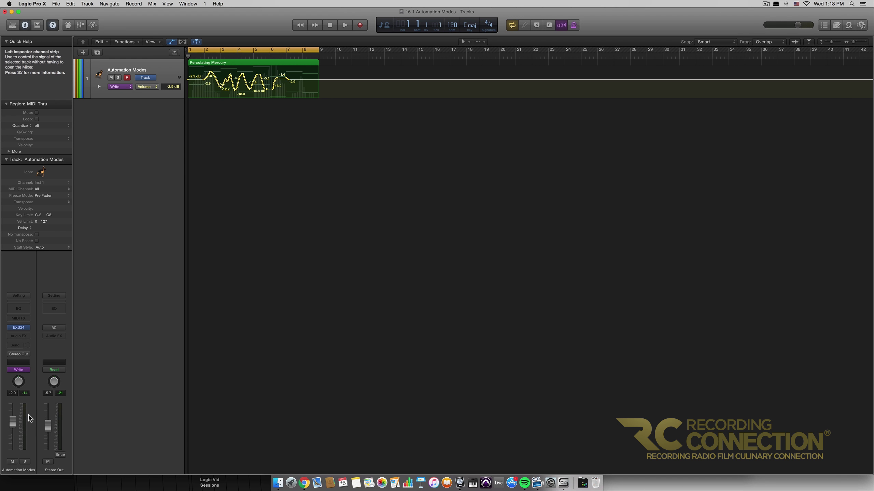
key(space)
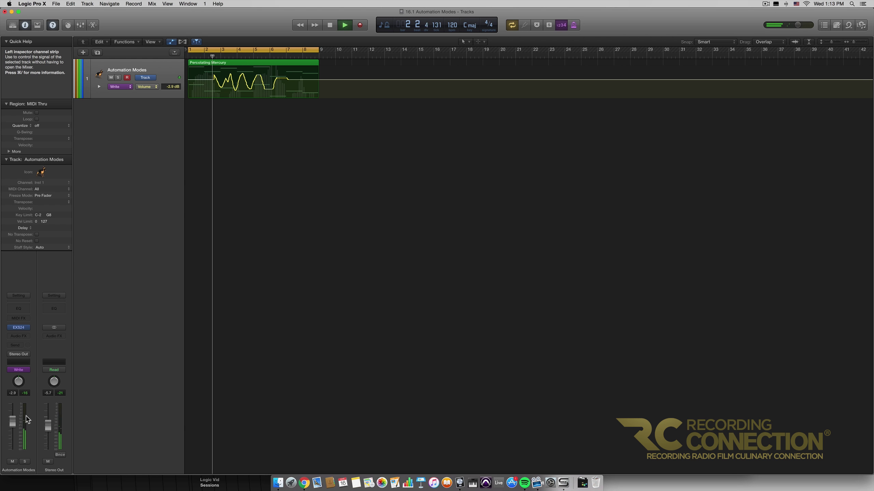
drag(12, 425, 12, 418)
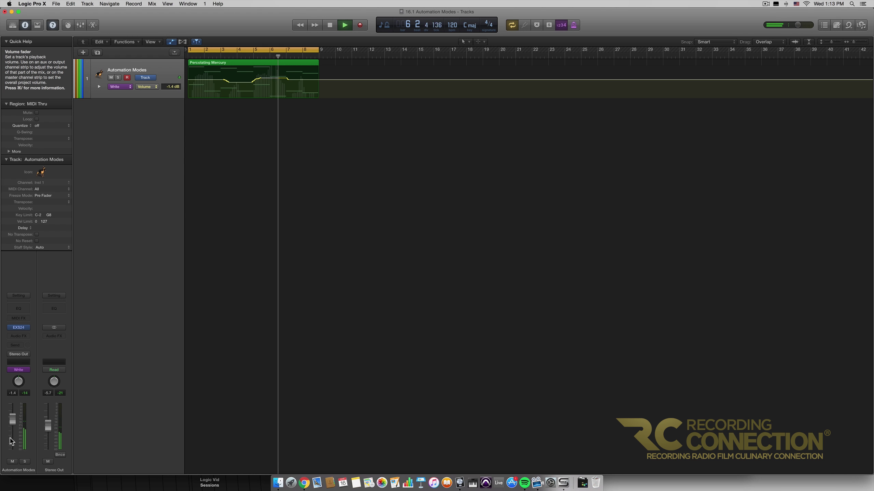
mouse_move(13, 419)
mouse_down()
mouse_move(12, 435)
mouse_move(12, 421)
mouse_up()
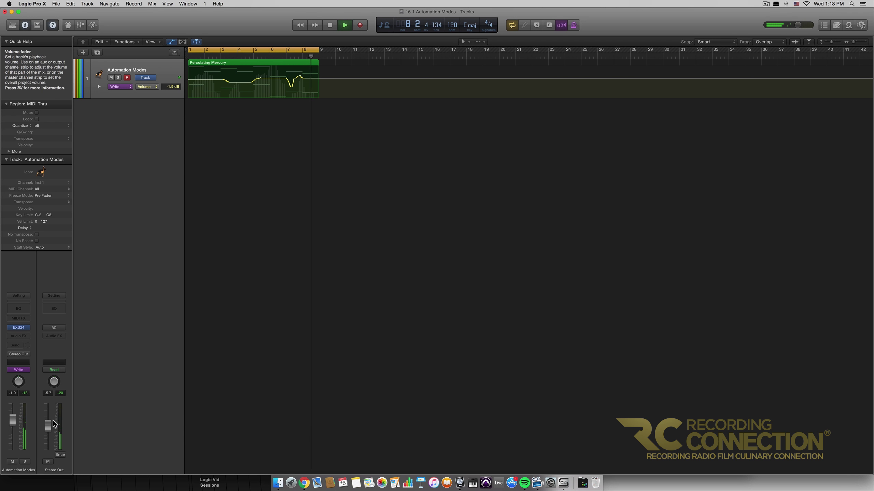
key(space)
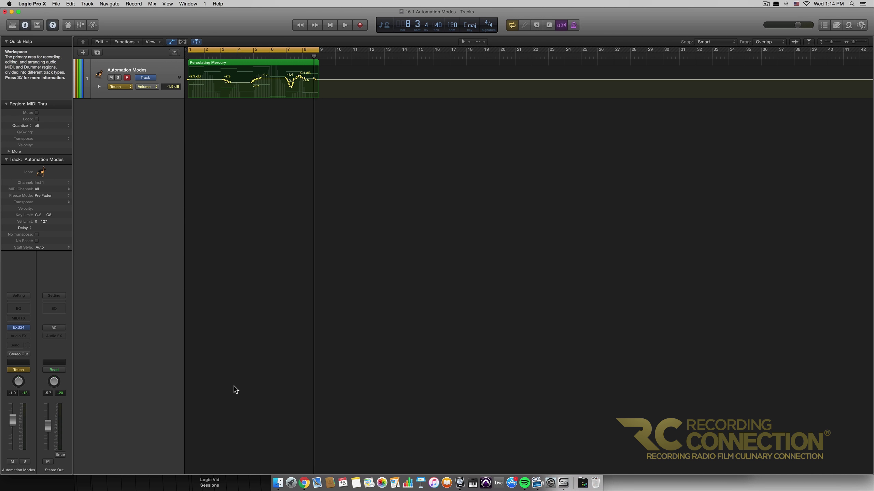
Set the track's automation mode to Read and delete all its volume automation, returning the playhead to the start
click(28, 374)
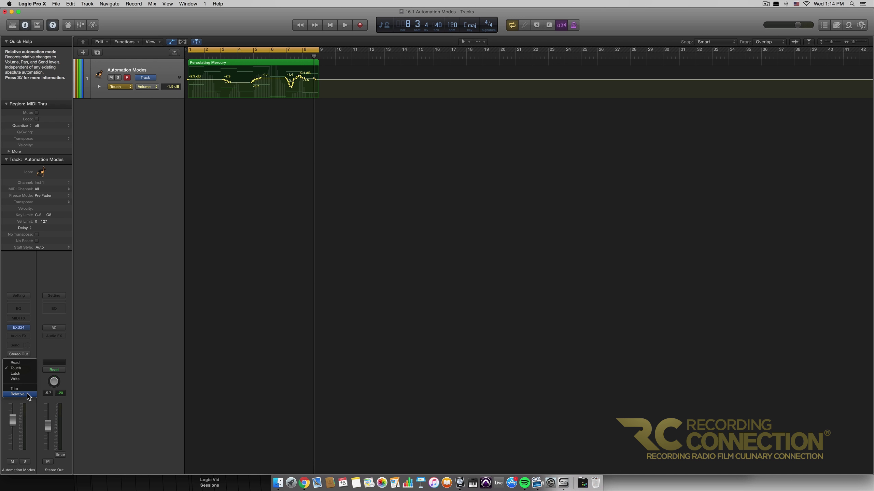
click(15, 363)
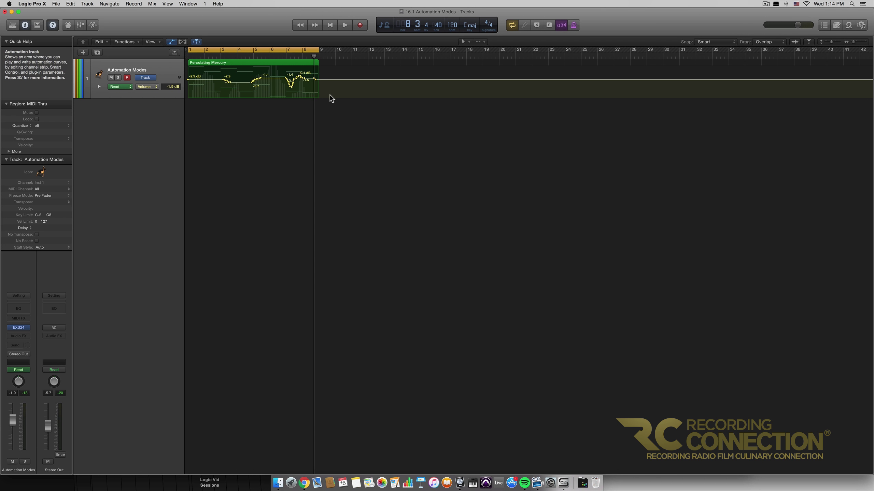
drag(330, 95, 171, 72)
key(Delete)
key(Return)
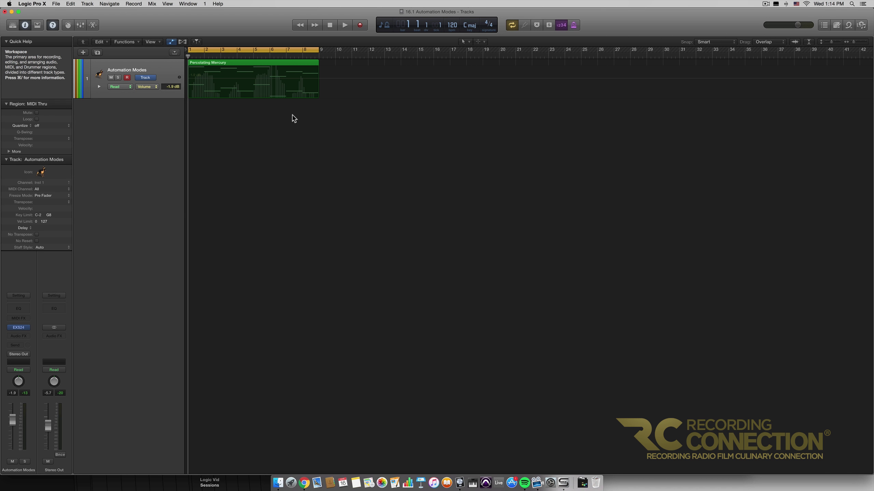
key(a)
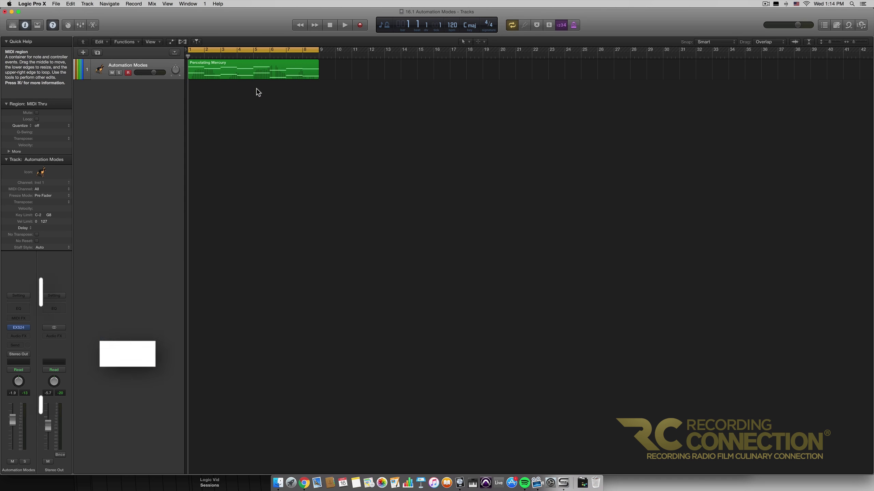
key(a)
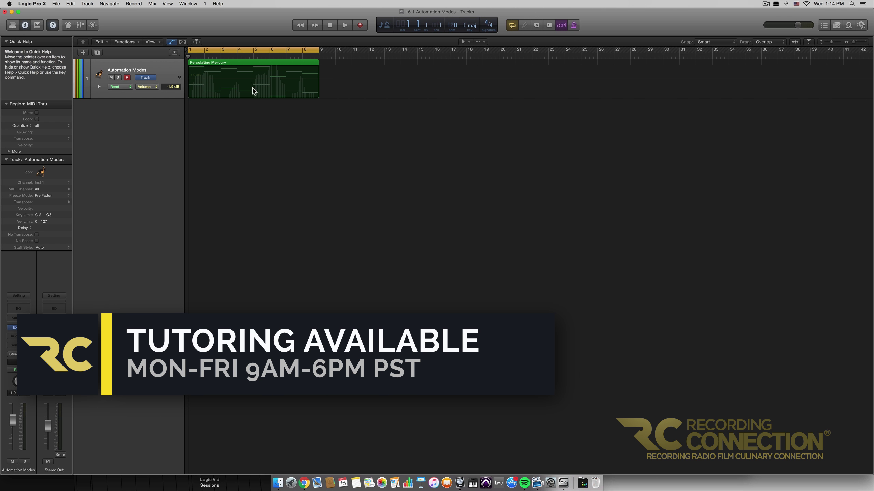